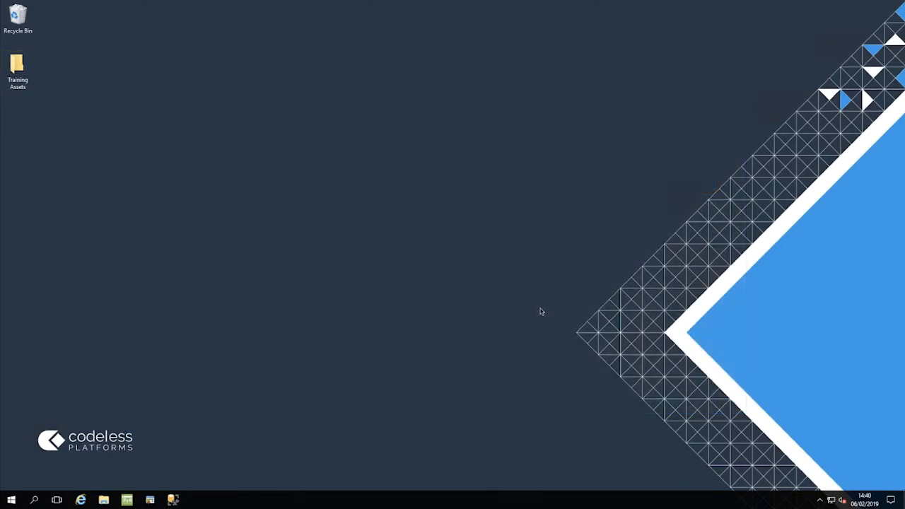
# Step: Open the task "Customers Over Their Credit Limit (RMRS)" from the Tasks folder in BPA Platform
pyautogui.click(128, 501)
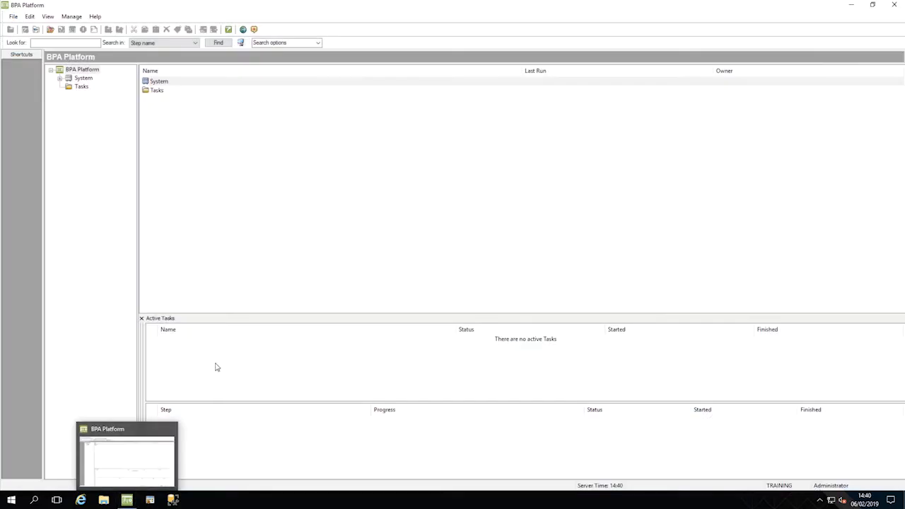
pyautogui.click(72, 89)
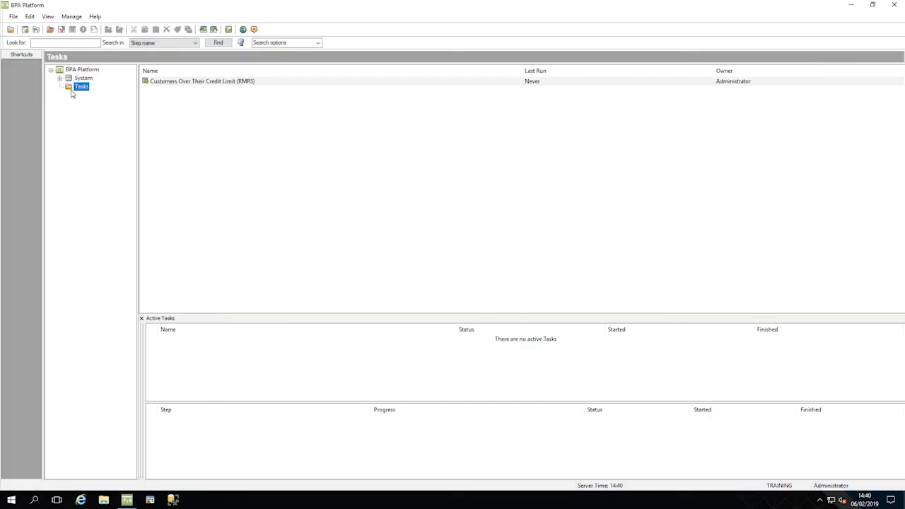
pyautogui.doubleClick(191, 82)
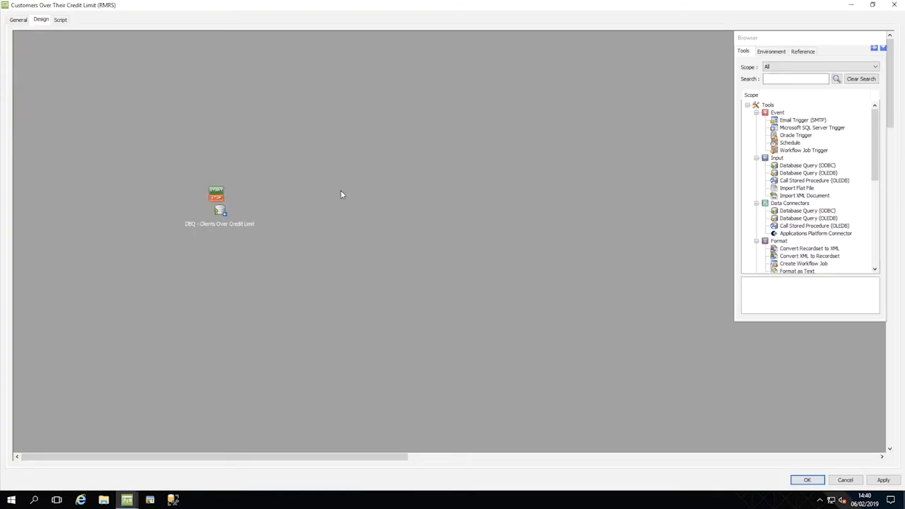
# Step: Add a Run Microsoft Reporting Services step beside the database query and name it "Generate Report for each client"
pyautogui.rightClick(341, 202)
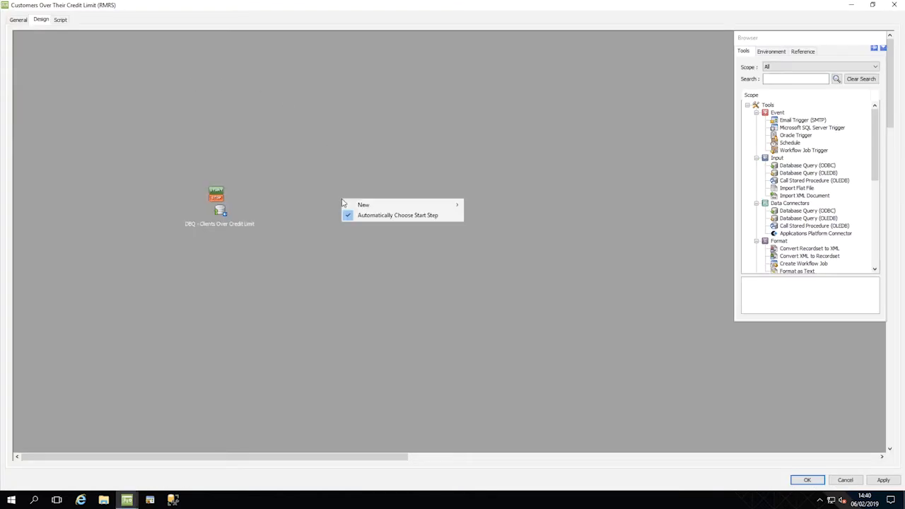
pyautogui.moveTo(452, 207)
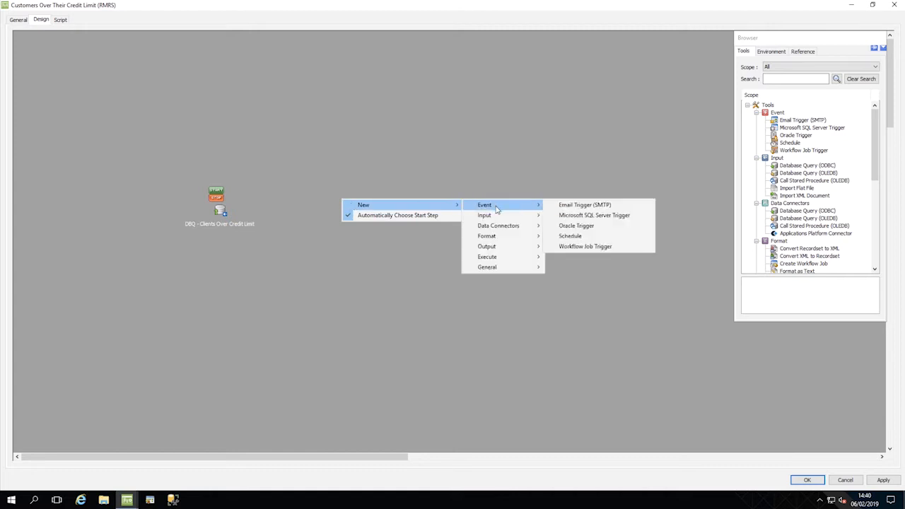
pyautogui.moveTo(497, 239)
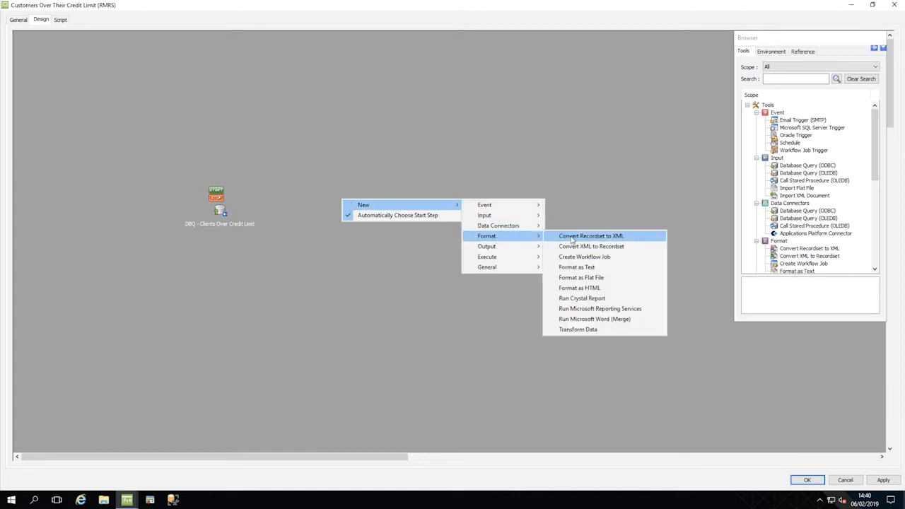
pyautogui.click(582, 311)
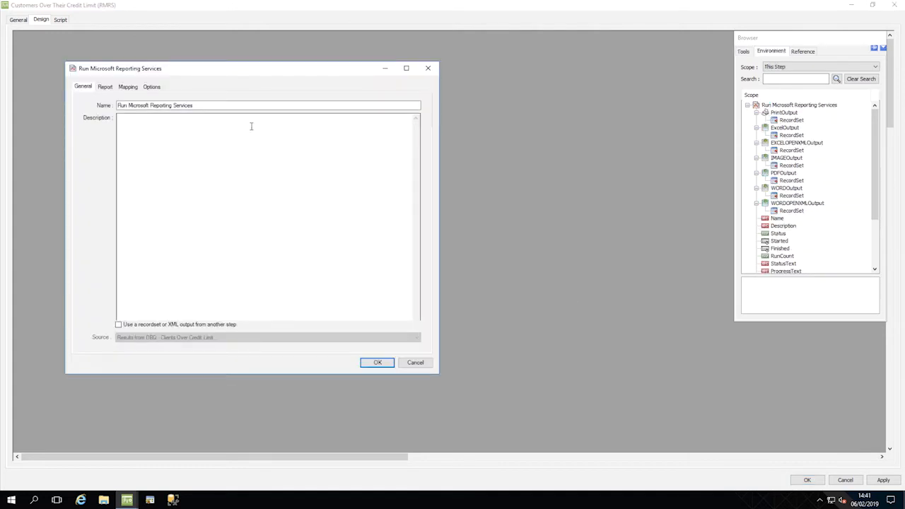
pyautogui.moveTo(195, 105); pyautogui.dragTo(116, 105)
pyautogui.write('Generate R')
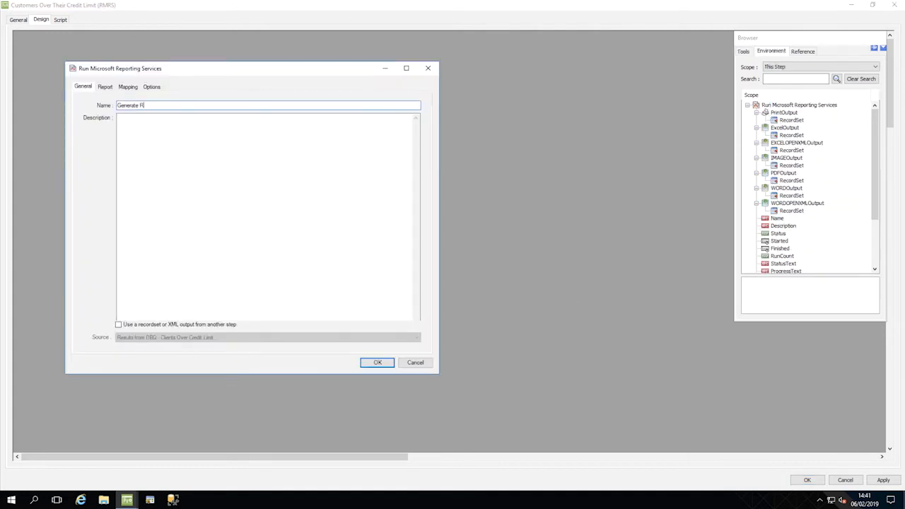
pyautogui.write('eport for each client')
# Step: Describe the step as "Consumes a Recordset to generate multiple Reports." and make it use a recordset from another step
pyautogui.click(126, 125)
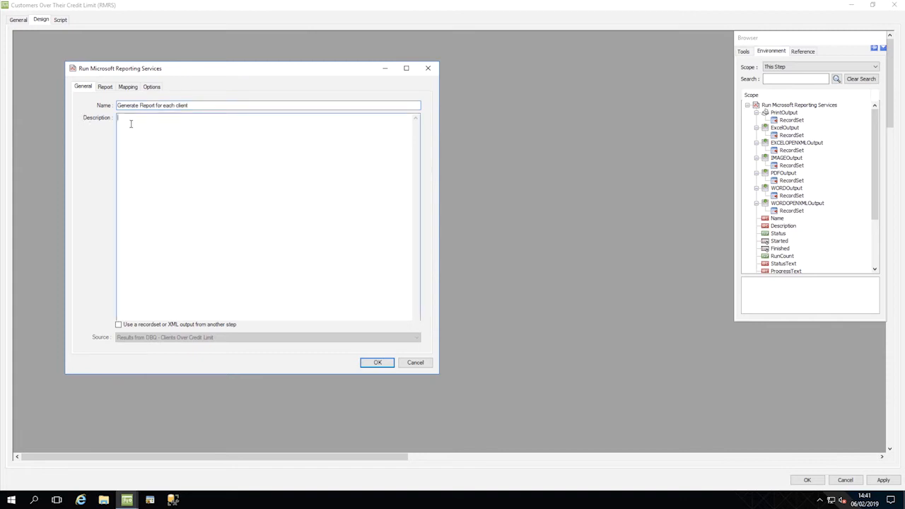
pyautogui.write('Consumes a Recordset to generate multiple Reports')
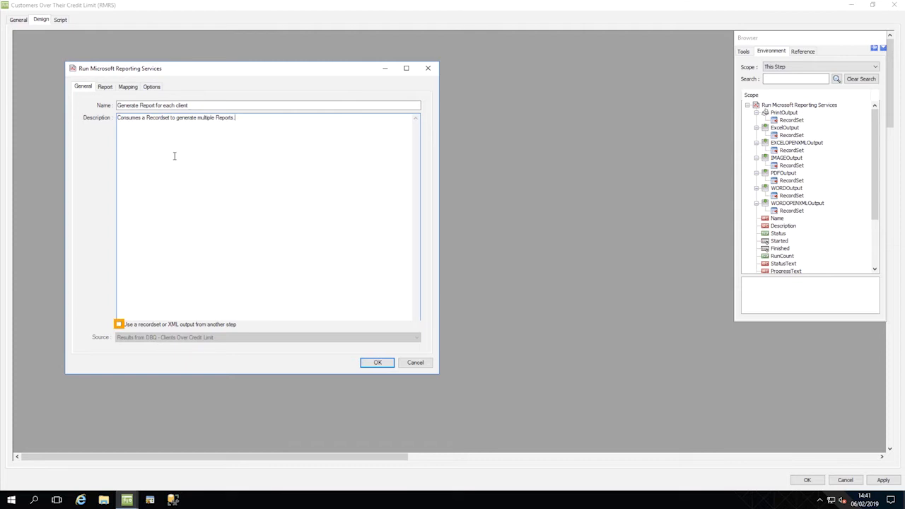
pyautogui.click(119, 325)
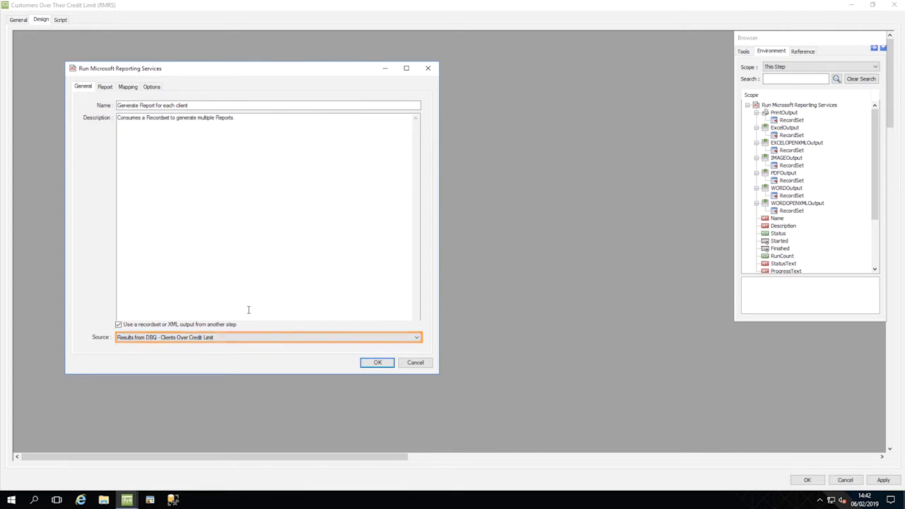
# Step: Import the report "Clients over credit limit RMRS" from Training Assets > RMRS Credit Limit Report for the reporting step
pyautogui.click(104, 87)
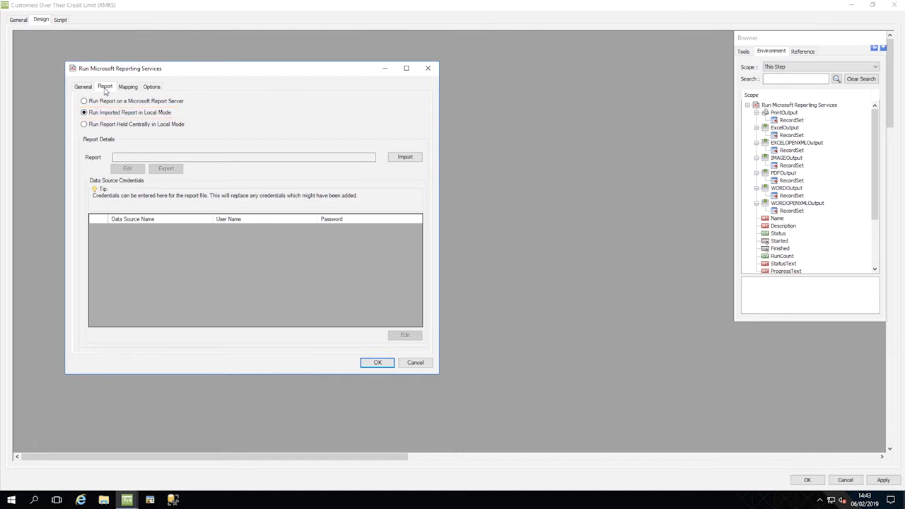
pyautogui.click(403, 157)
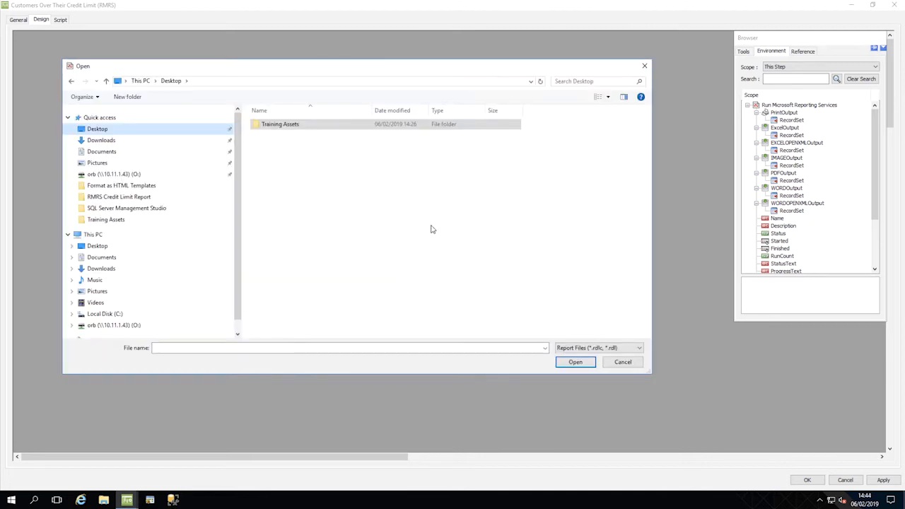
pyautogui.doubleClick(289, 126)
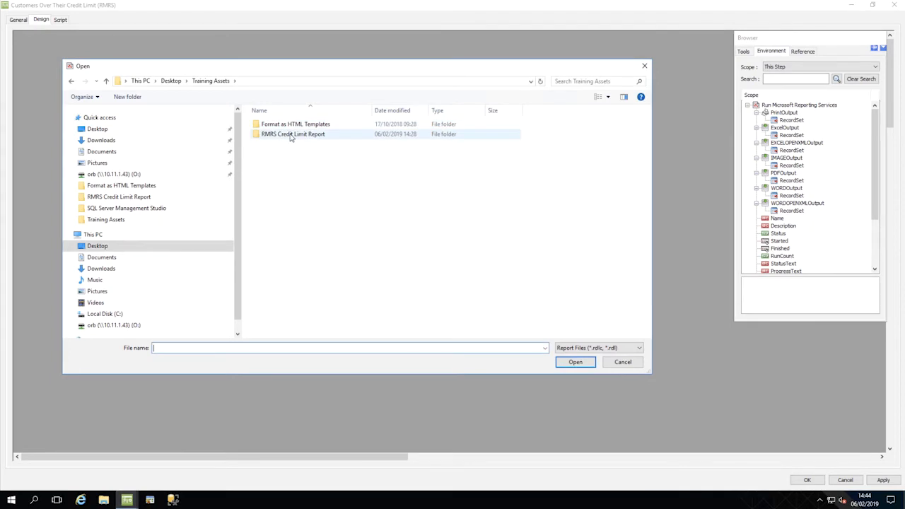
pyautogui.doubleClick(290, 135)
pyautogui.click(302, 126)
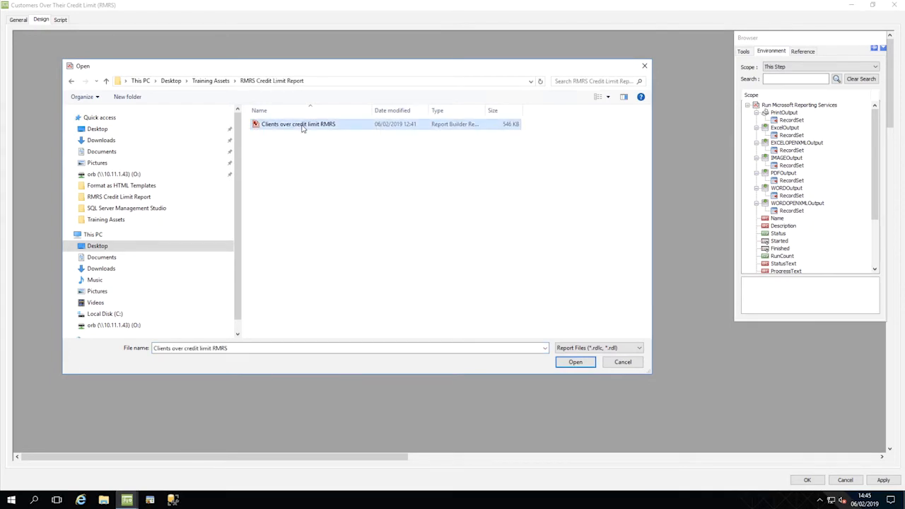
pyautogui.click(570, 363)
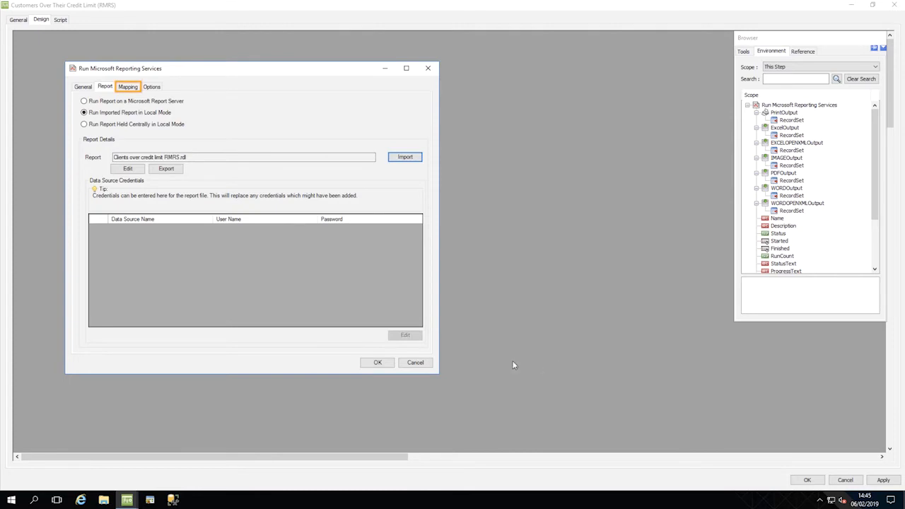
# Step: Map the record source's Row node to Clients_over_credit_limit_RMRS, with matching child nodes mapped automatically
pyautogui.click(132, 88)
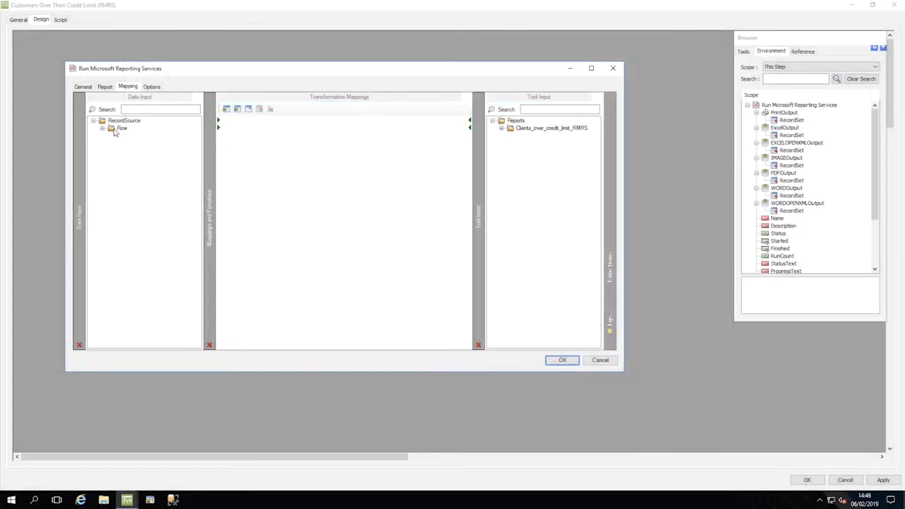
pyautogui.click(116, 129)
pyautogui.moveTo(113, 132); pyautogui.dragTo(511, 133)
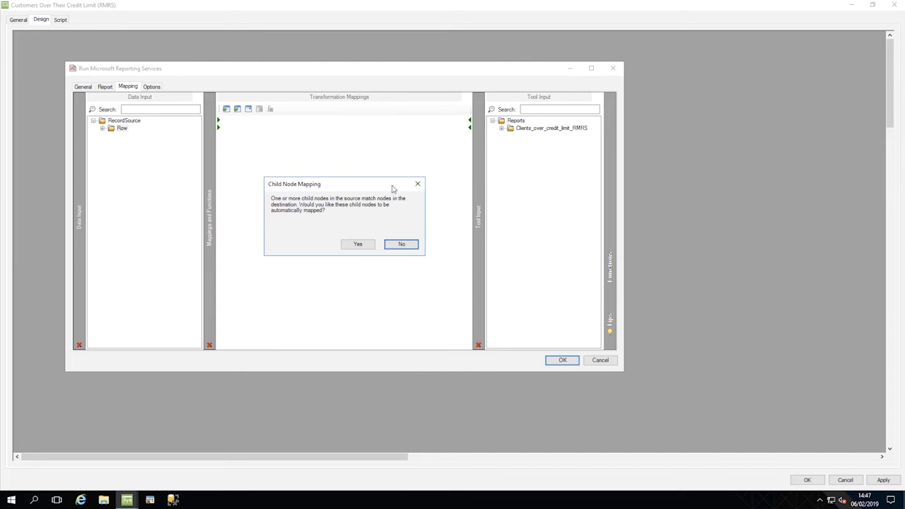
pyautogui.click(359, 244)
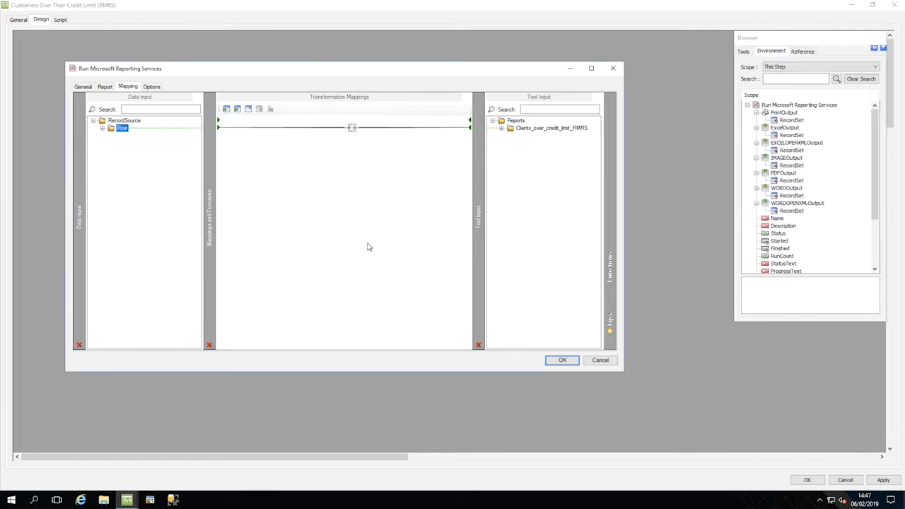
# Step: Expand both mapping trees, map Credit_Limit to the report's CreditLimit field, and confirm the reporting step
pyautogui.click(102, 129)
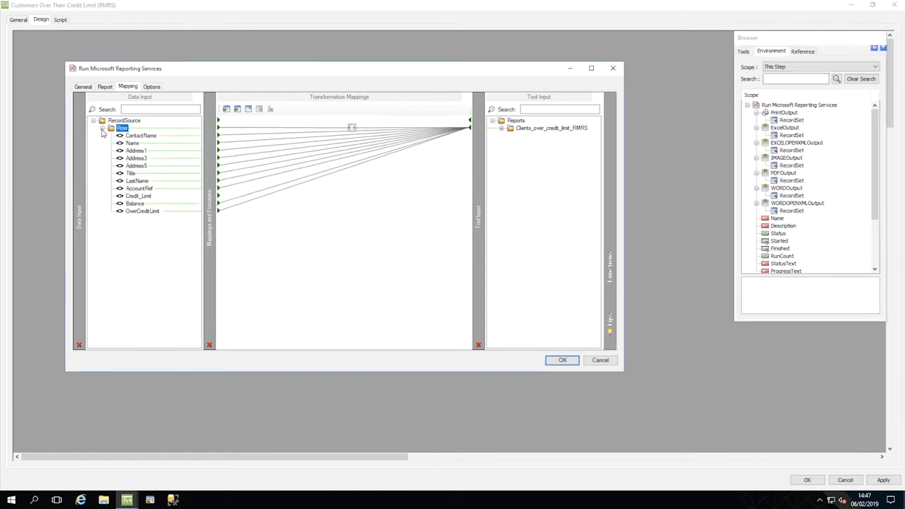
pyautogui.click(502, 129)
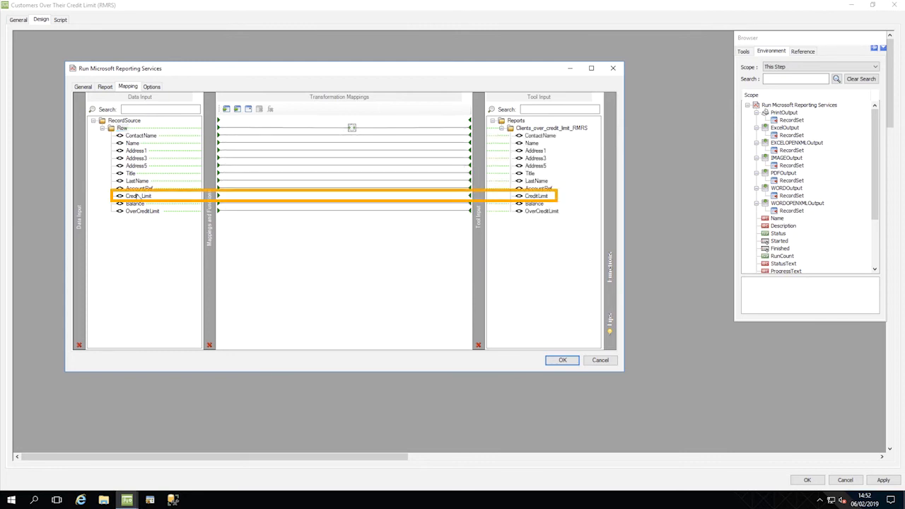
pyautogui.moveTo(138, 198); pyautogui.dragTo(538, 200)
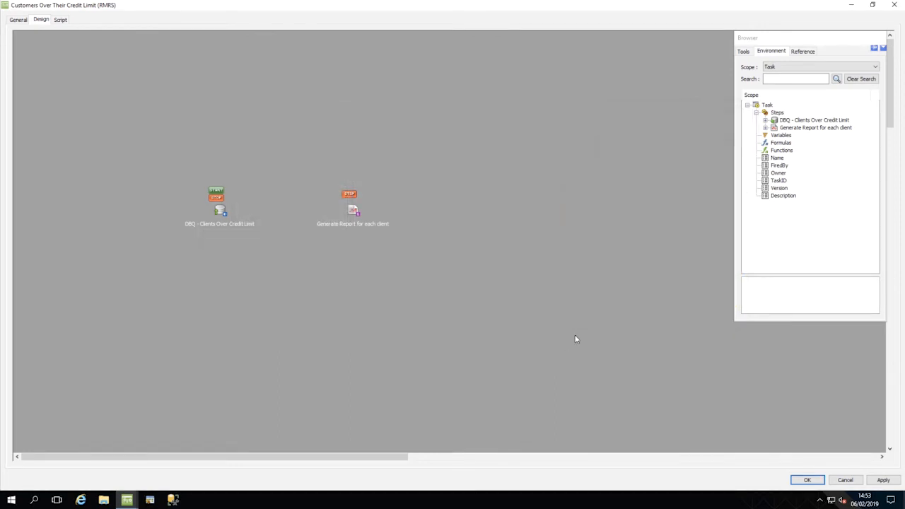
# Step: Add a Save File output step beside the report step and name it "Save Report Locally"
pyautogui.rightClick(505, 211)
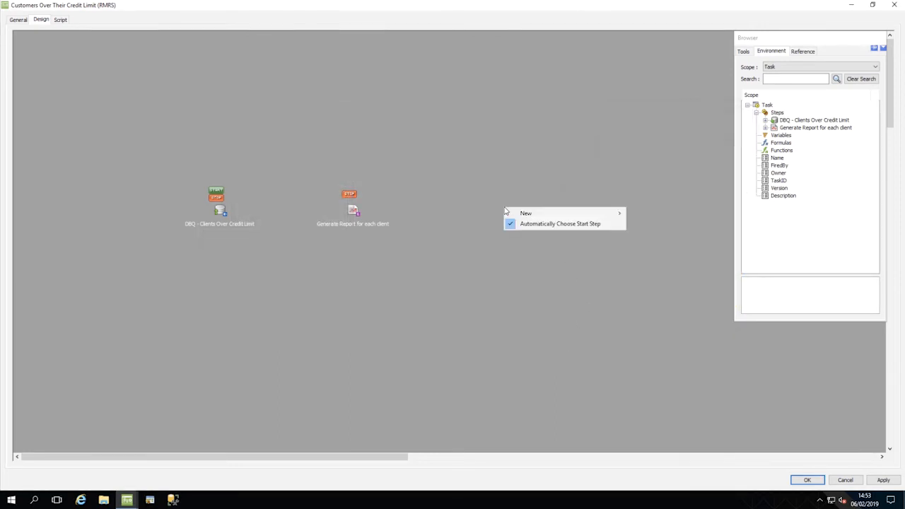
pyautogui.moveTo(516, 215)
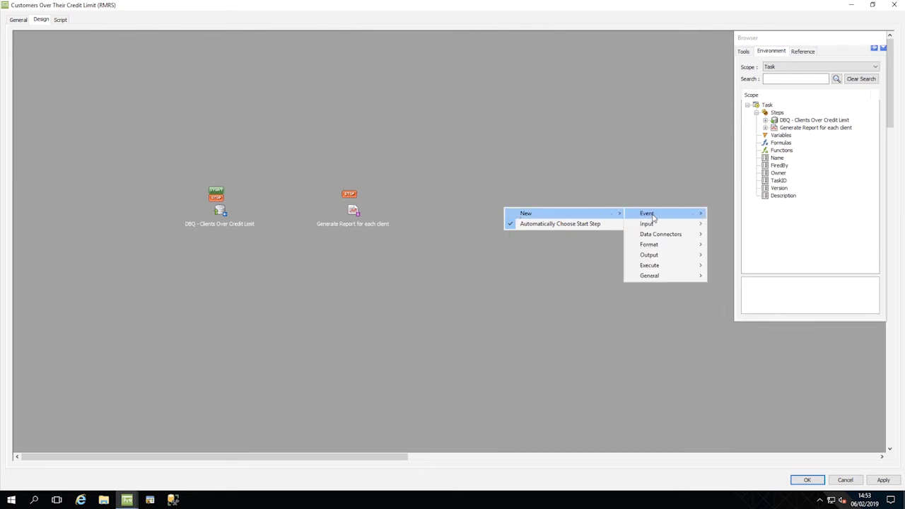
pyautogui.moveTo(651, 256)
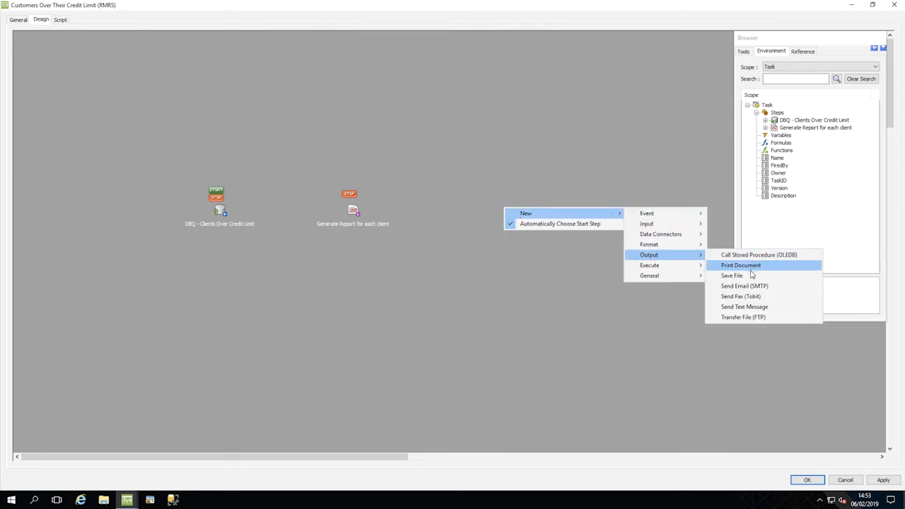
pyautogui.click(750, 277)
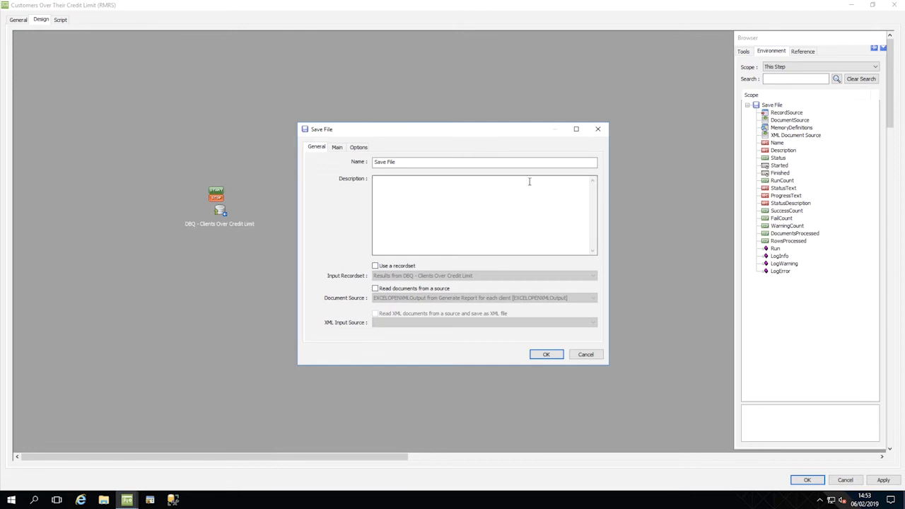
pyautogui.moveTo(440, 161); pyautogui.dragTo(359, 162)
pyautogui.write('Save Report Locally')
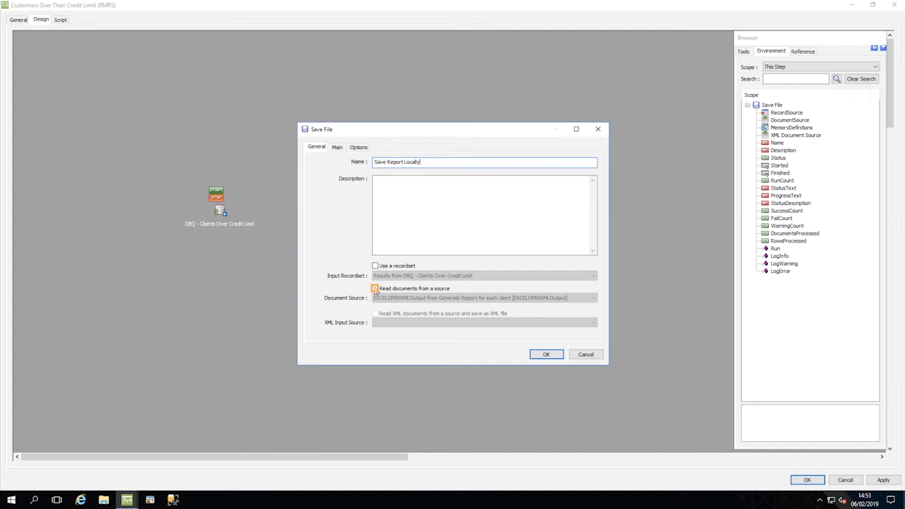
# Step: Make the Save File step read documents from the PDFOutput of "Generate Report for each client"
pyautogui.click(377, 291)
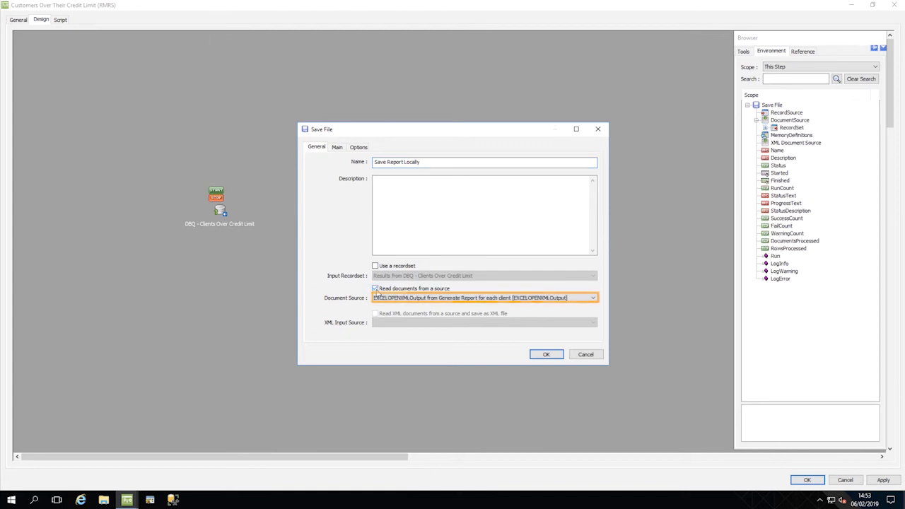
pyautogui.click(575, 299)
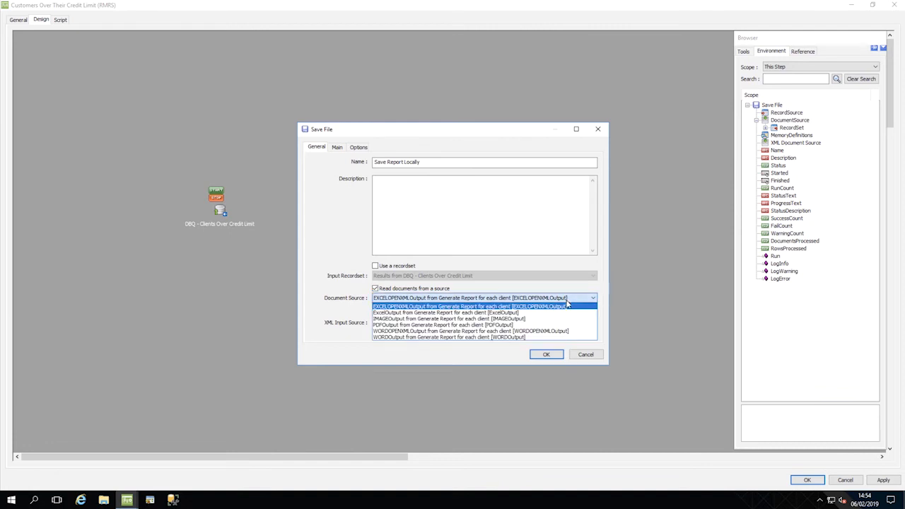
pyautogui.click(519, 325)
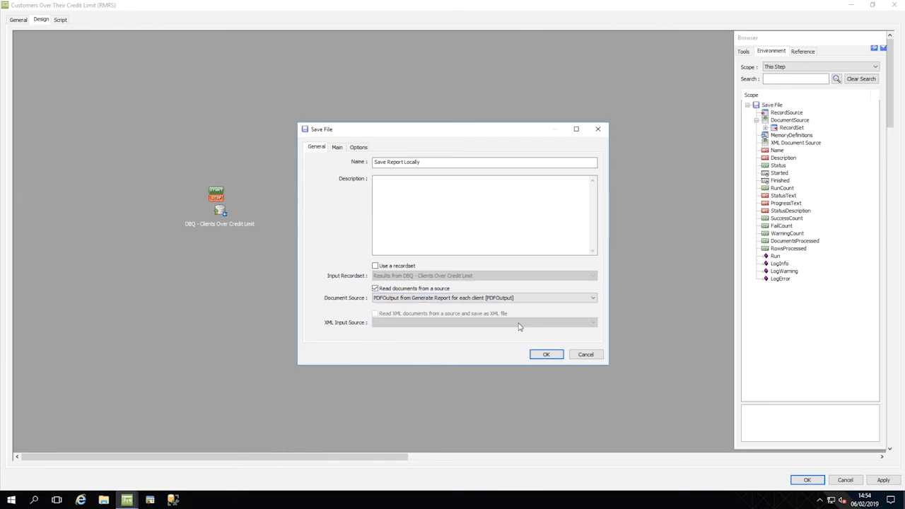
# Step: Enable creating a missing destination folder and set the path to c:\{=Task.Name}\{=Year(Now) & "-" & Month(Now) & "-" & Day(Now)}\
pyautogui.click(343, 151)
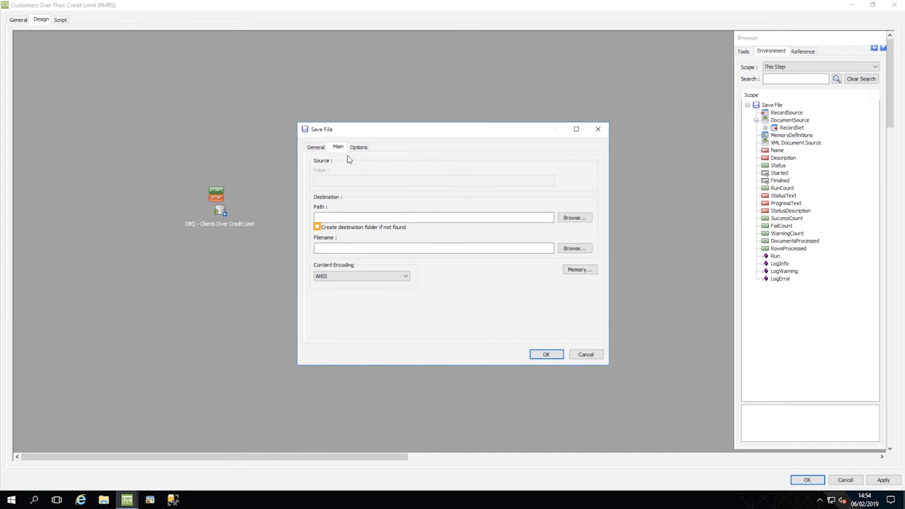
pyautogui.click(319, 228)
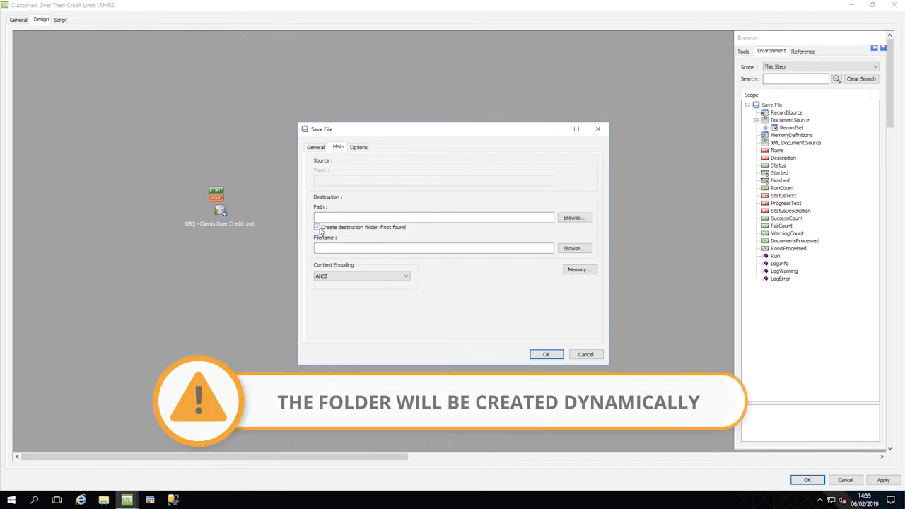
pyautogui.click(333, 218)
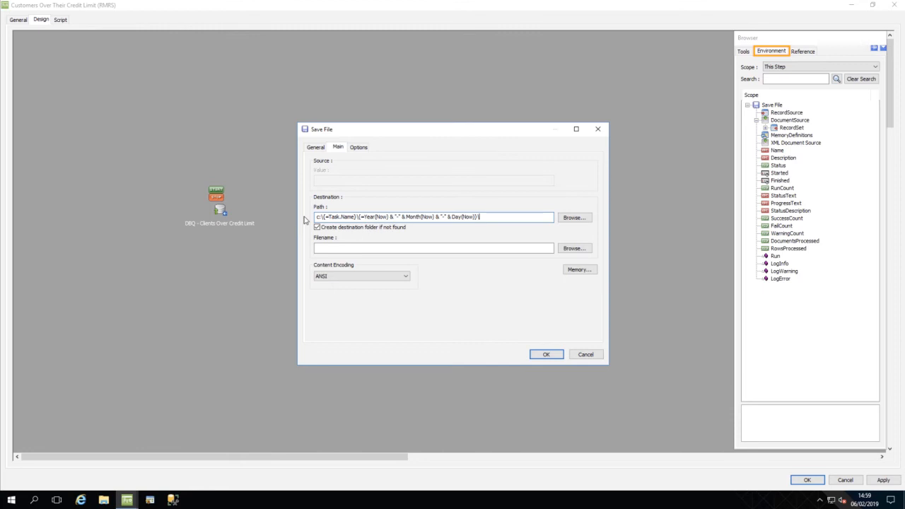
# Step: Set the saved file's name to {=ThisStep.DocumentSource.RecordSet("AccountRef")}.pdf using the document source's AccountRef field, and confirm the Save File step
pyautogui.click(804, 69)
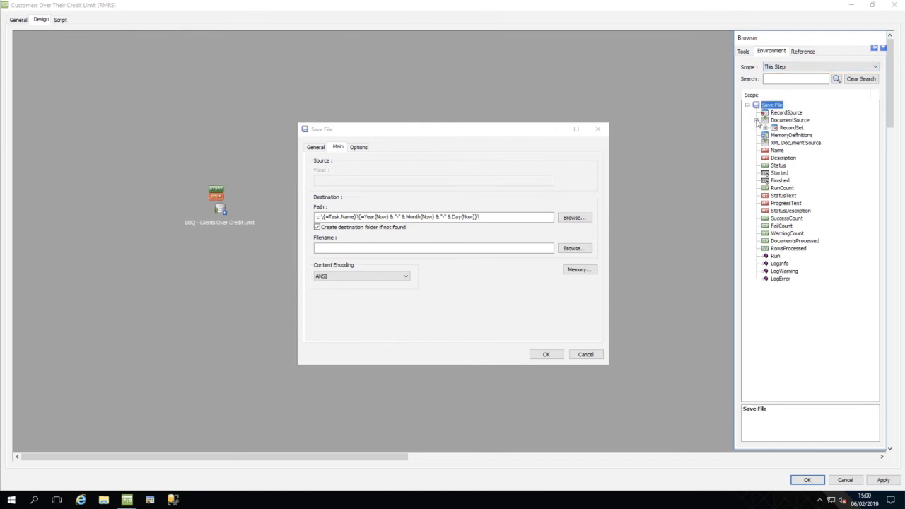
pyautogui.click(765, 128)
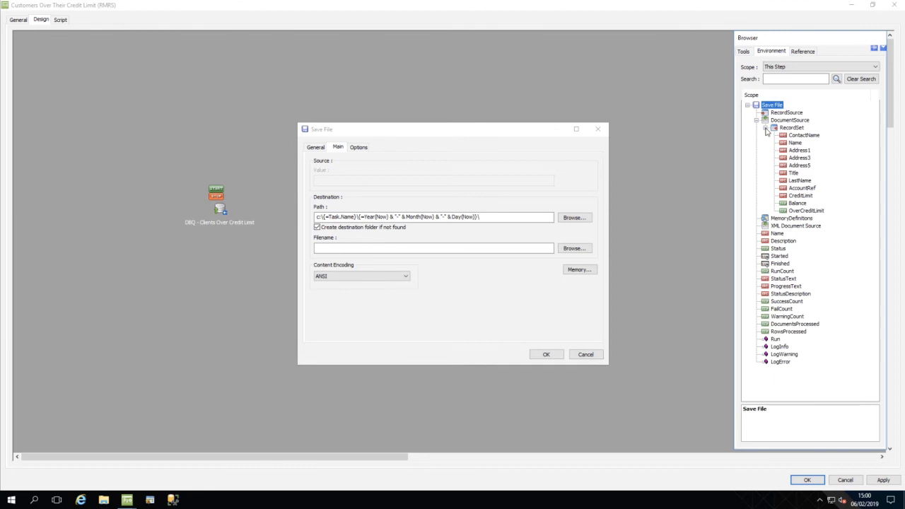
pyautogui.click(802, 188)
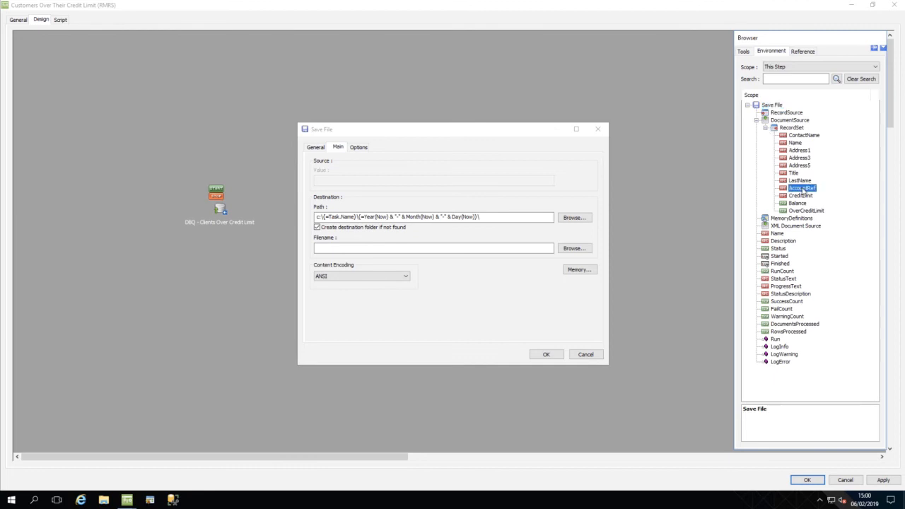
pyautogui.moveTo(803, 190); pyautogui.dragTo(346, 249)
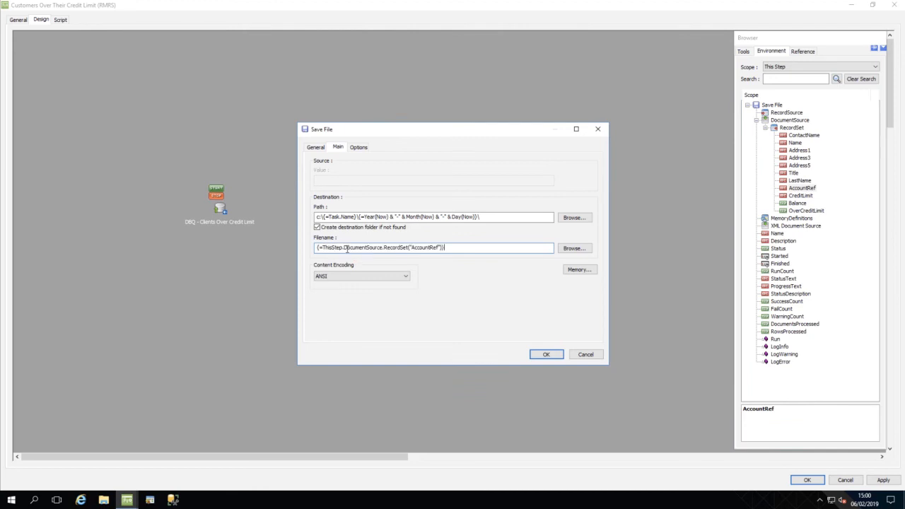
pyautogui.write('.pdf')
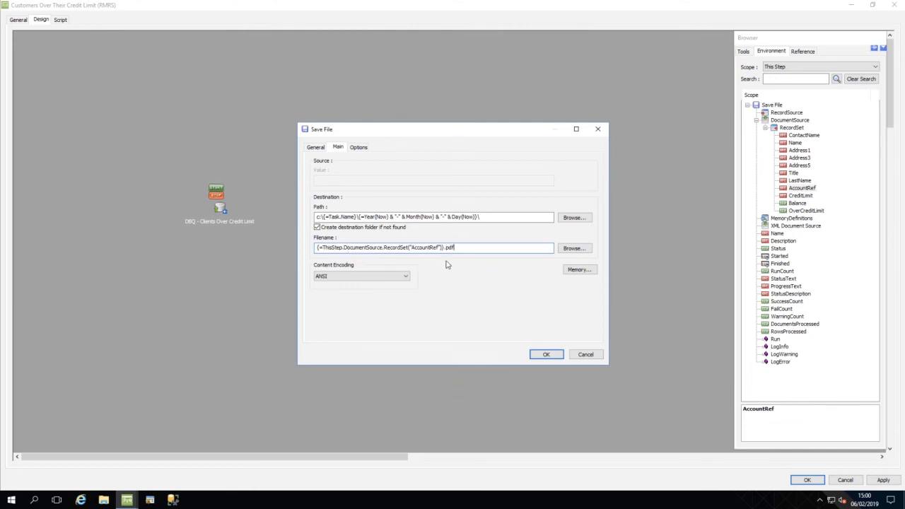
pyautogui.click(549, 359)
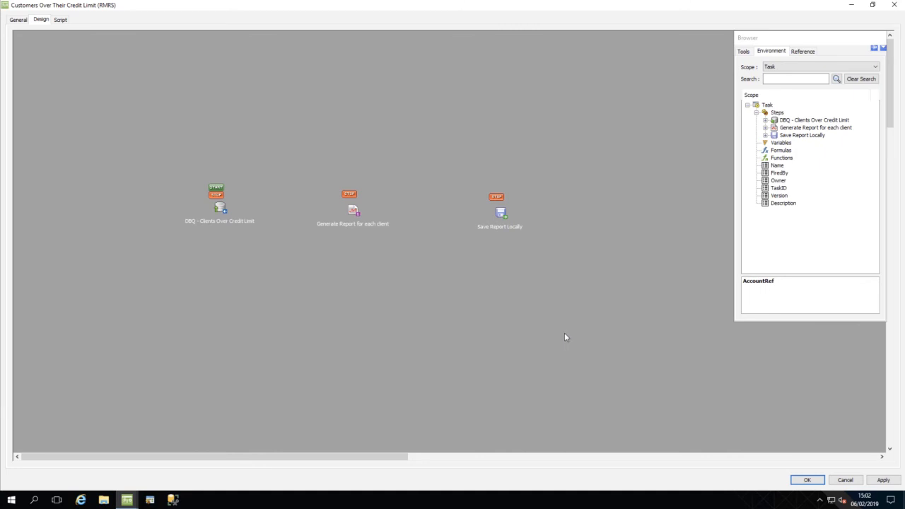
# Step: Link "DBQ - Clients Over Credit Limit" to "Generate Report for each client", and link that step to "Save Report Locally"
pyautogui.click(221, 209)
pyautogui.moveTo(221, 210); pyautogui.dragTo(353, 211)
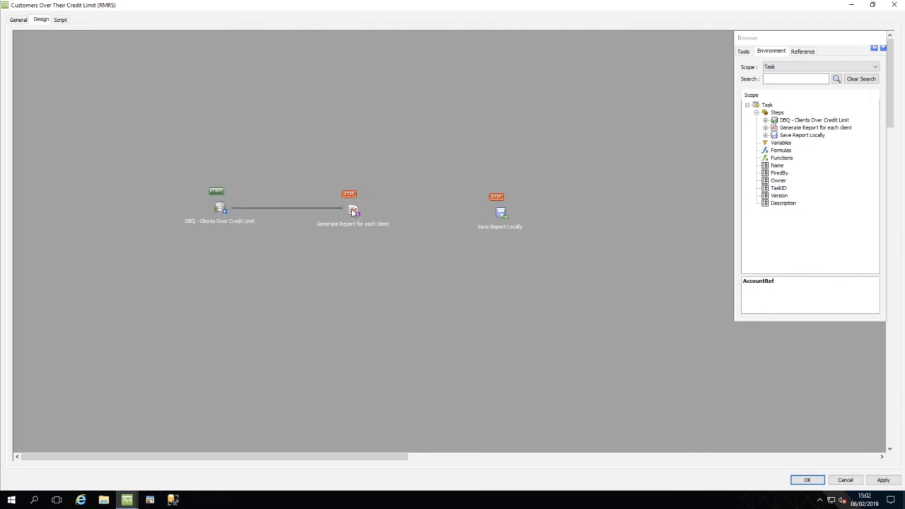
pyautogui.moveTo(352, 210); pyautogui.dragTo(501, 214)
# Step: Save the task design and queue the "Customers Over Their Credit Limit (RMRS)" task to run immediately
pyautogui.click(806, 480)
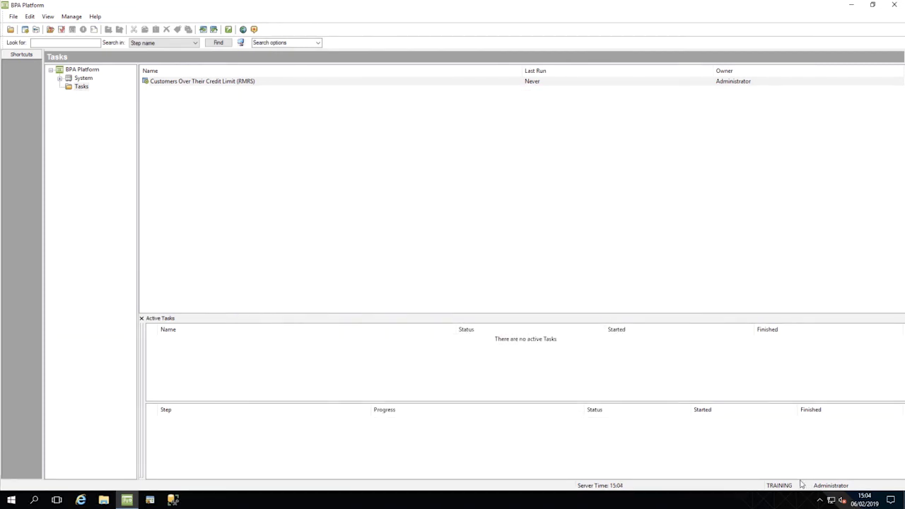
pyautogui.rightClick(242, 84)
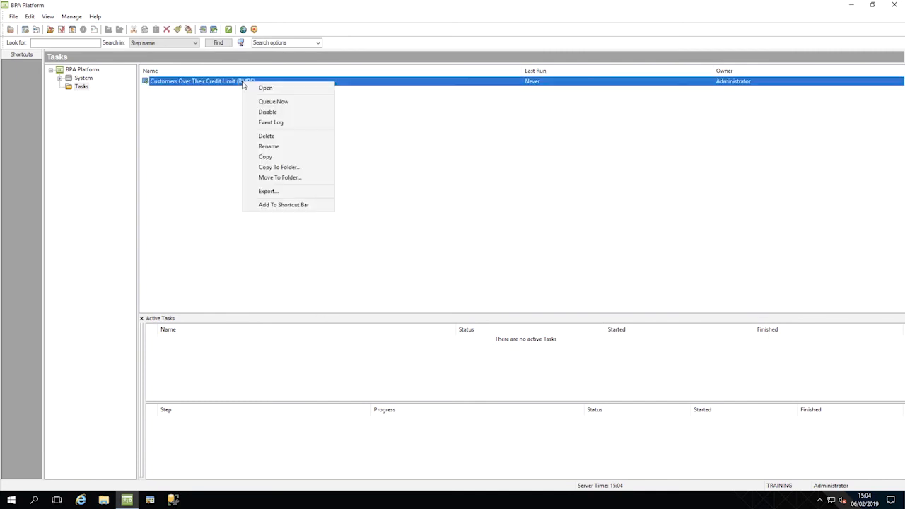
pyautogui.click(268, 106)
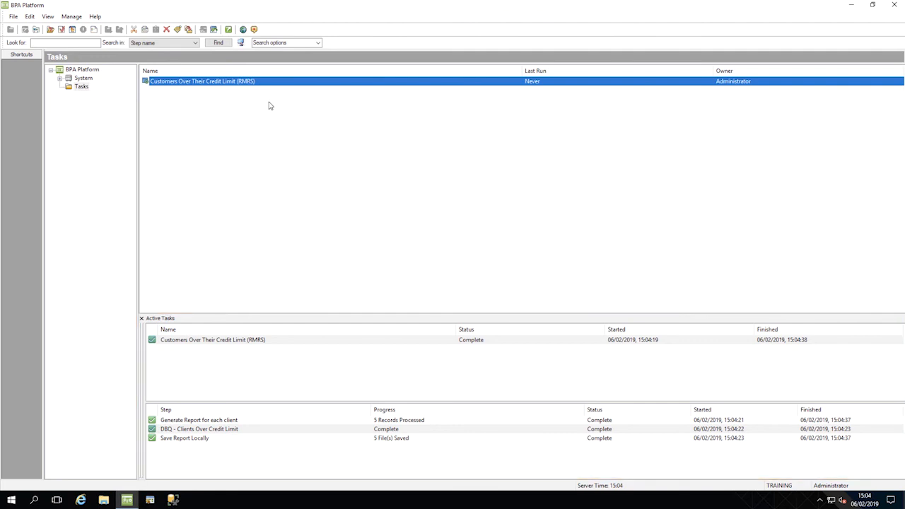
# Step: In File Explorer, go to the 2019-2-6 folder under C:\Customers Over Their Credit Limit (RMRS) and open the first PDF report
pyautogui.click(103, 501)
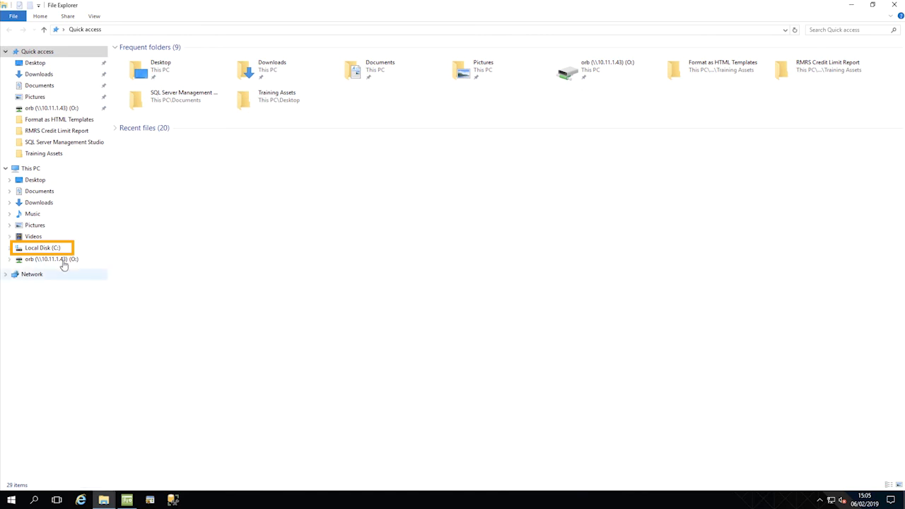
pyautogui.click(43, 248)
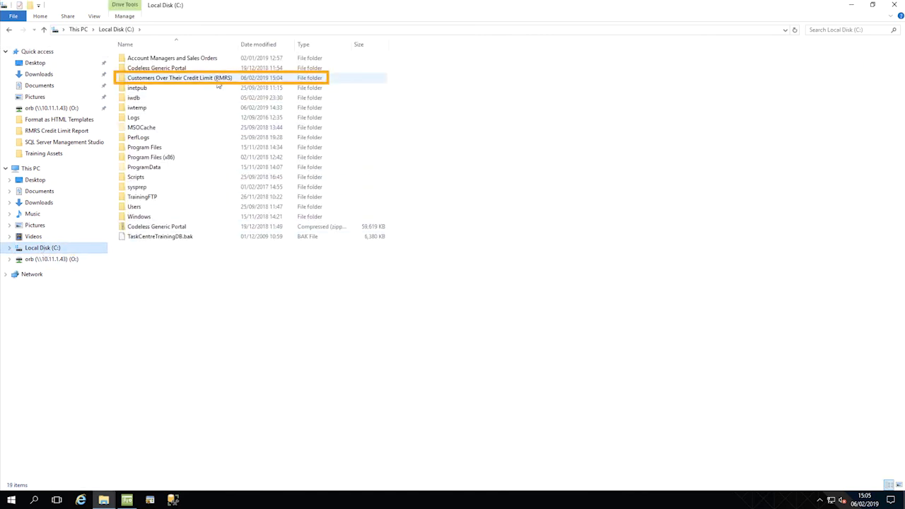
pyautogui.click(219, 79)
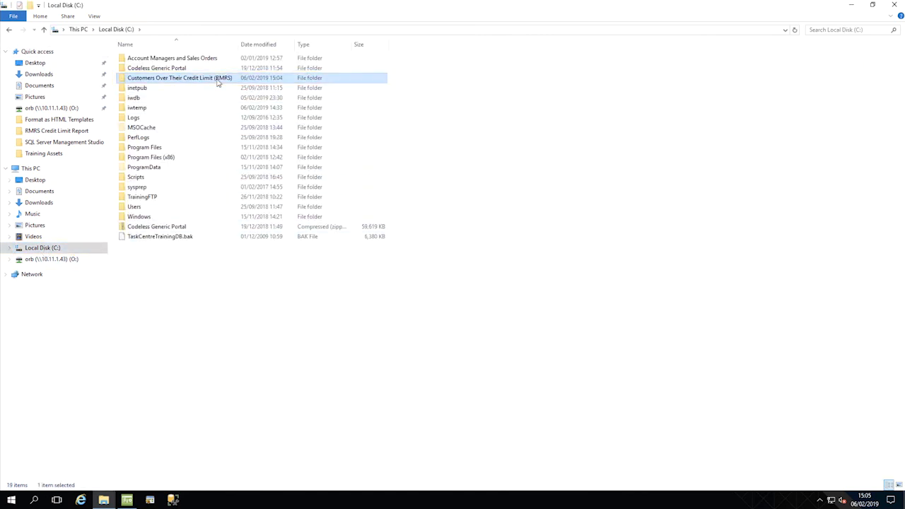
pyautogui.doubleClick(218, 80)
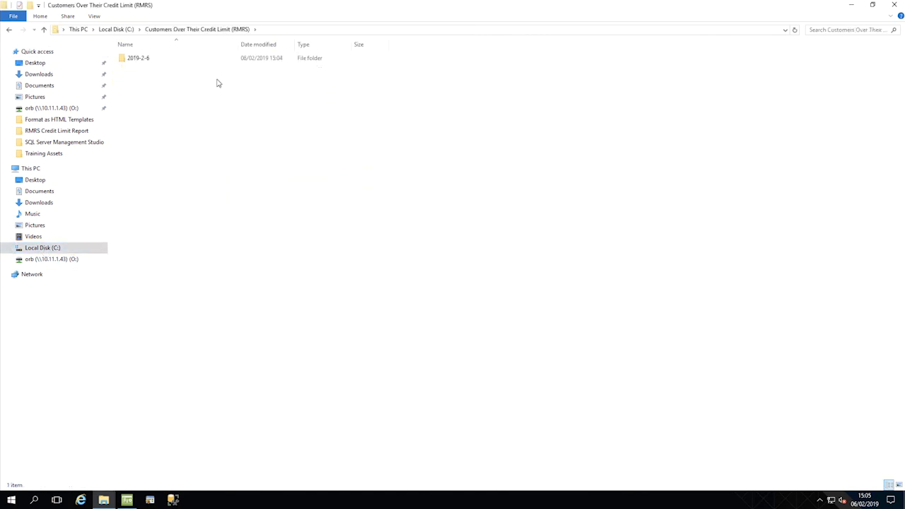
pyautogui.doubleClick(135, 58)
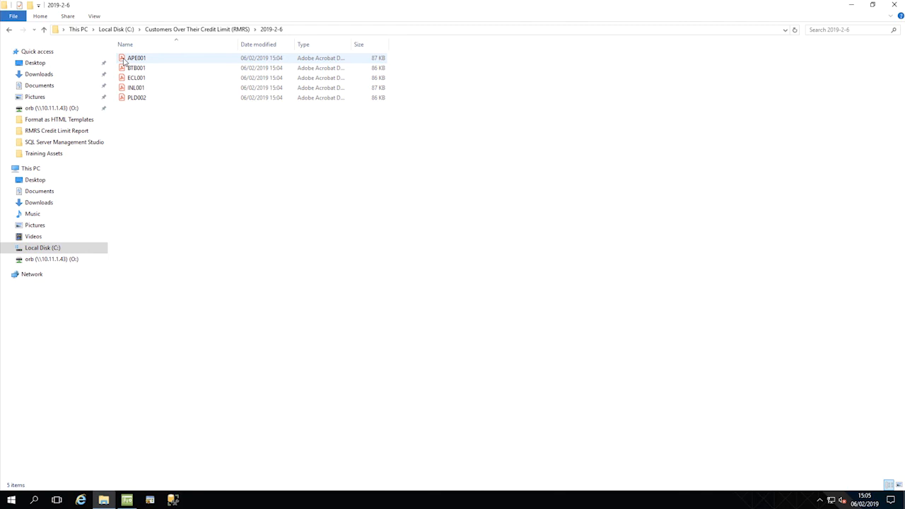
pyautogui.click(123, 62)
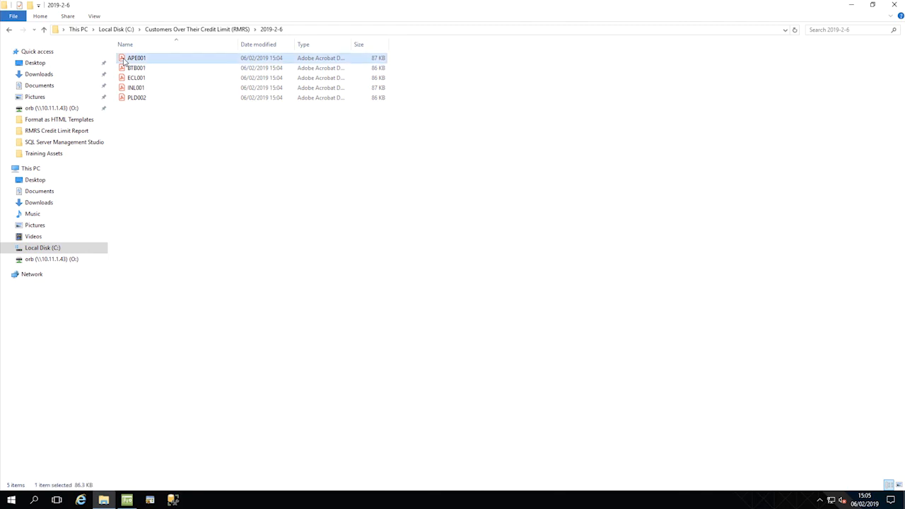
pyautogui.doubleClick(123, 62)
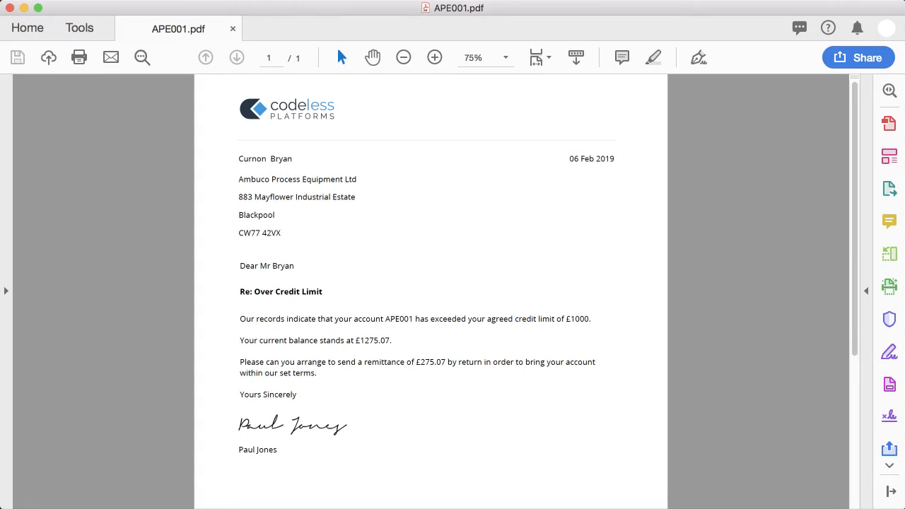